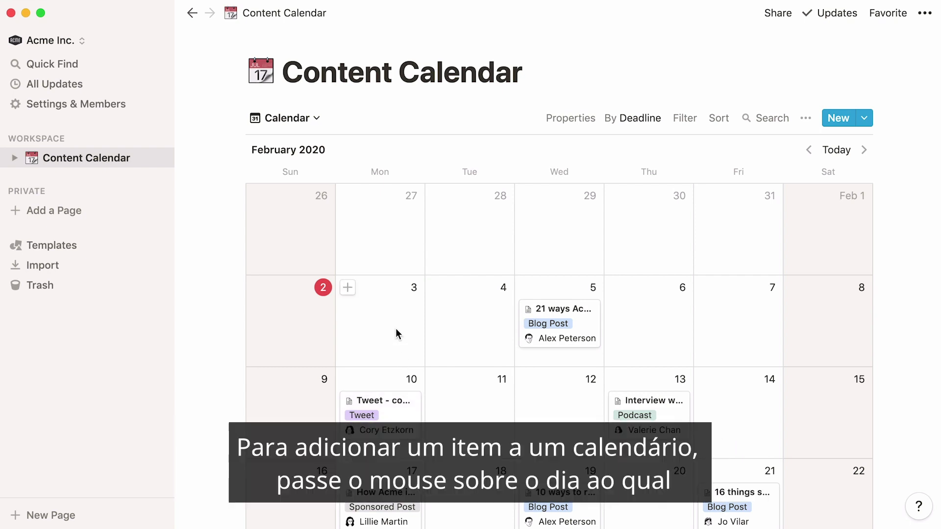
Step: Add an Untitled item on February 3, then stretch '21 ways Acme uses Acme' across February 5–7 and open it
left_click(353, 291)
left_click(887, 262)
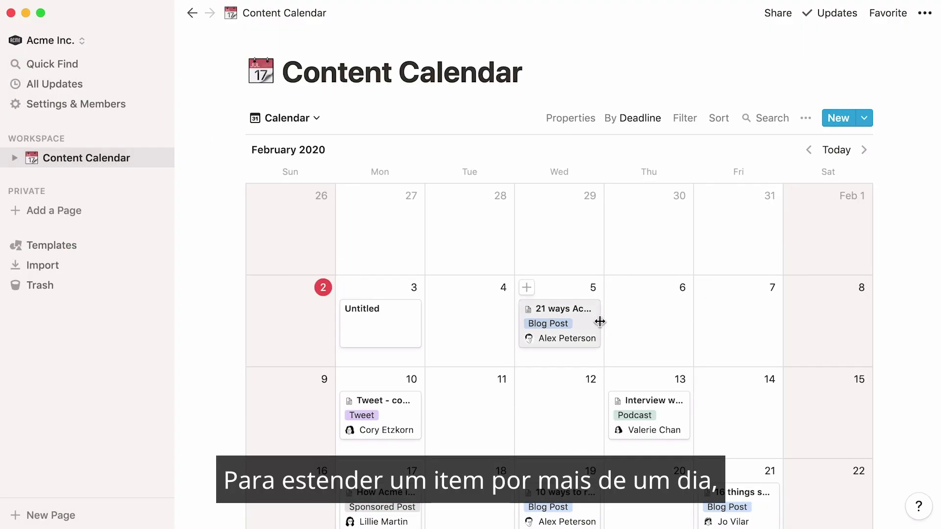
left_click_drag(600, 322, 700, 327)
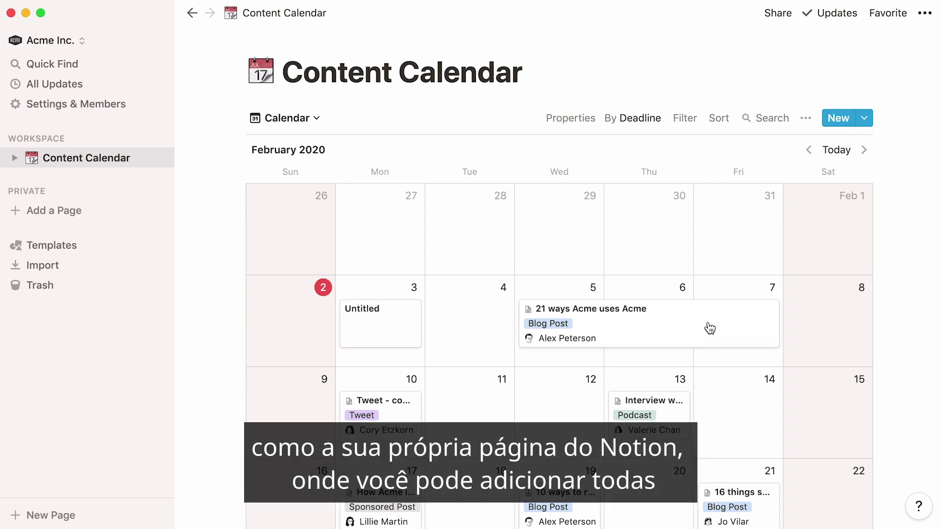
left_click(710, 329)
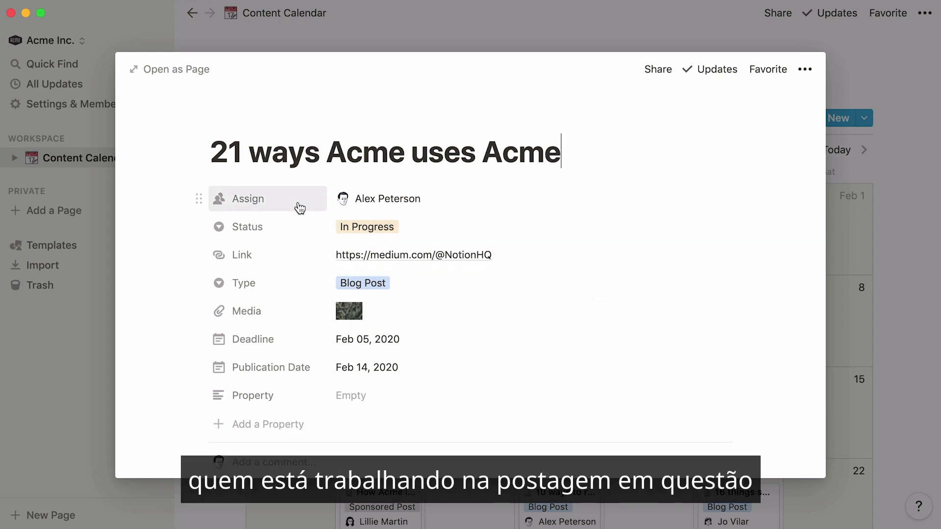
left_click(407, 288)
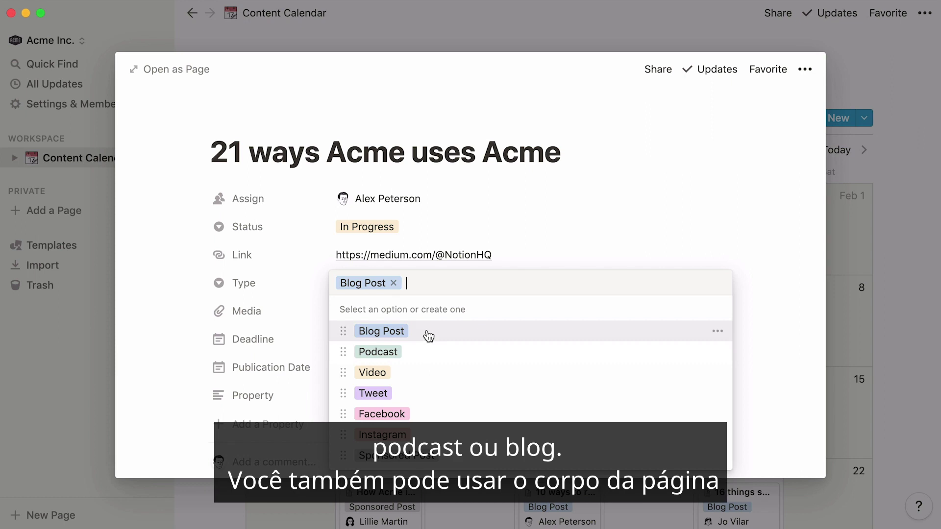
left_click(151, 336)
scroll(151, 336, "down", 4)
scroll(151, 337, "down", 4)
scroll(151, 337, "down", 2)
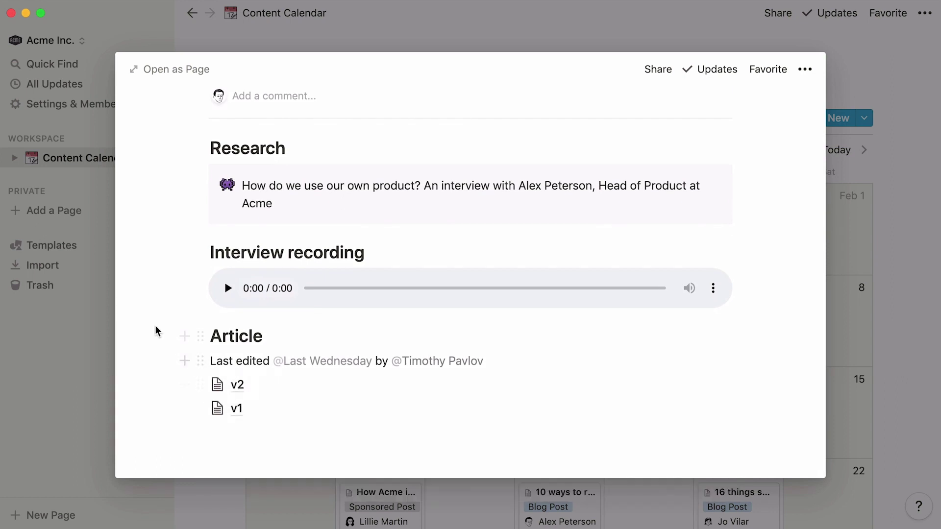
scroll(152, 322, "up", 6)
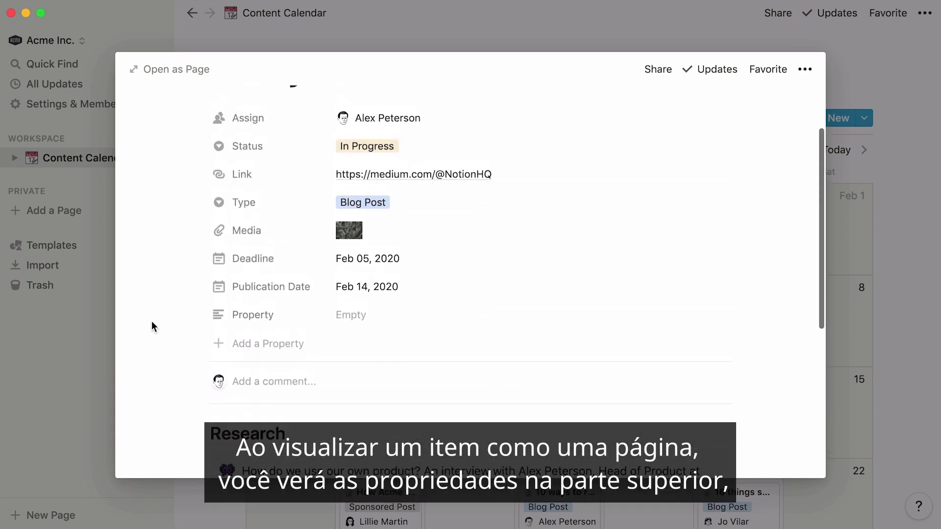
scroll(151, 322, "up", 2)
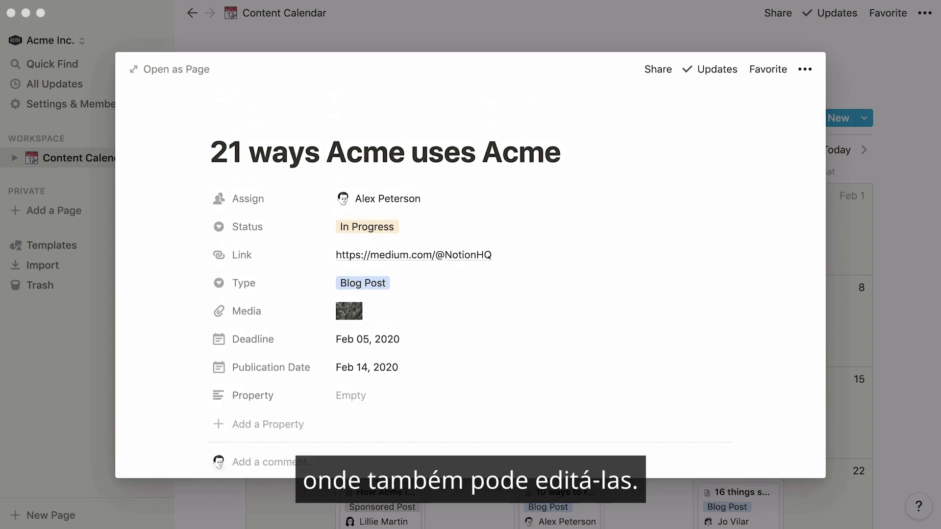
Step: Look over the type menu of the new empty 'Property' field, then dismiss it to return to the calendar
left_click(290, 396)
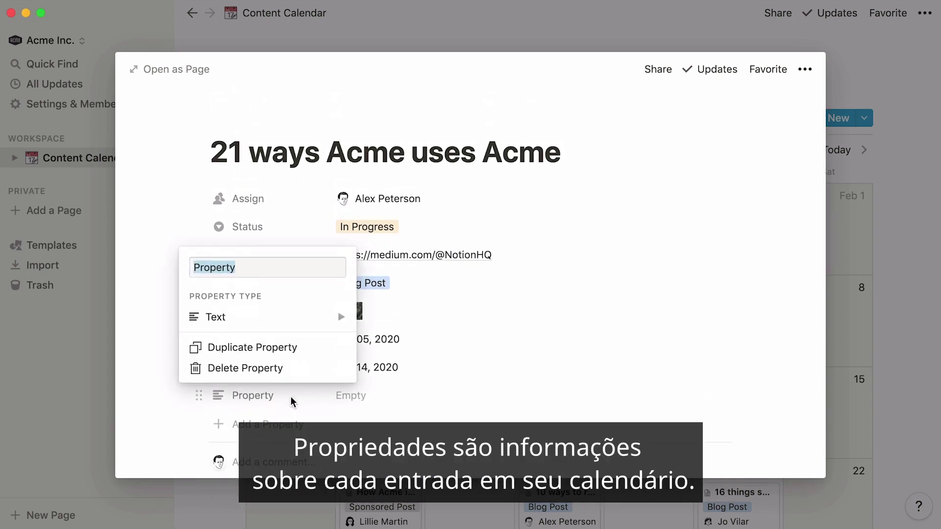
mouse_move(334, 329)
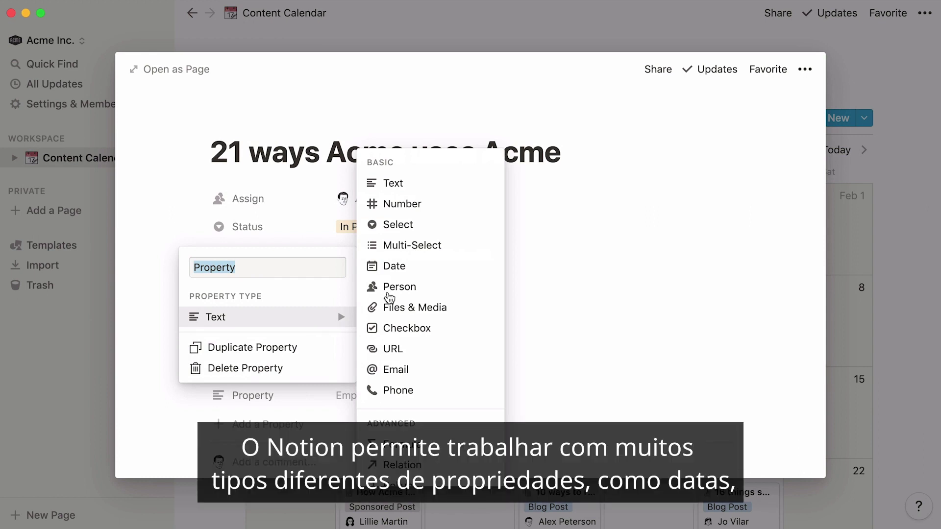
mouse_move(450, 289)
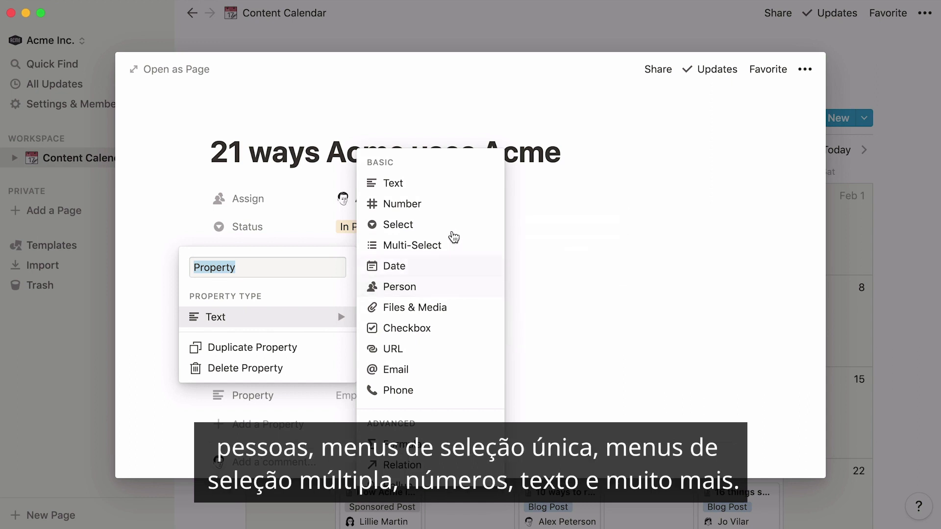
mouse_move(456, 229)
mouse_move(462, 253)
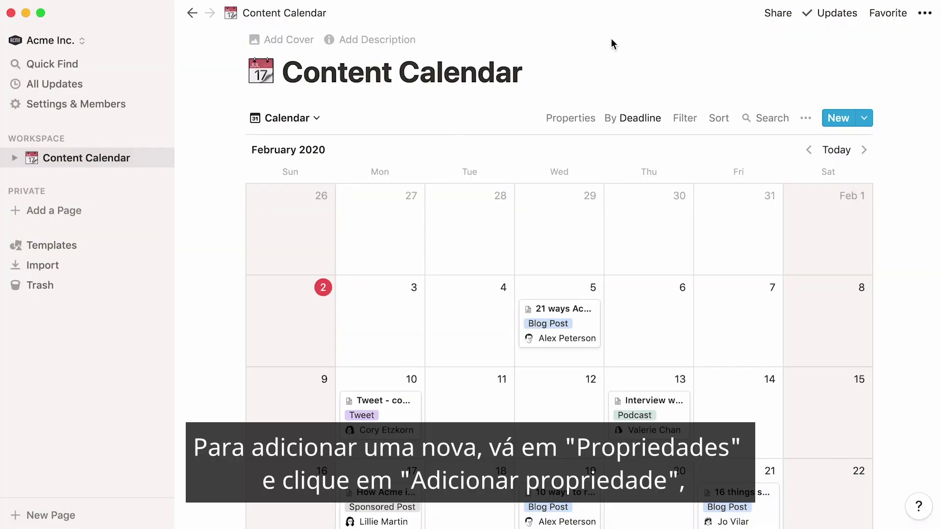
Step: Add a new Person-type property named 'Editor' to the Content Calendar database
left_click(586, 118)
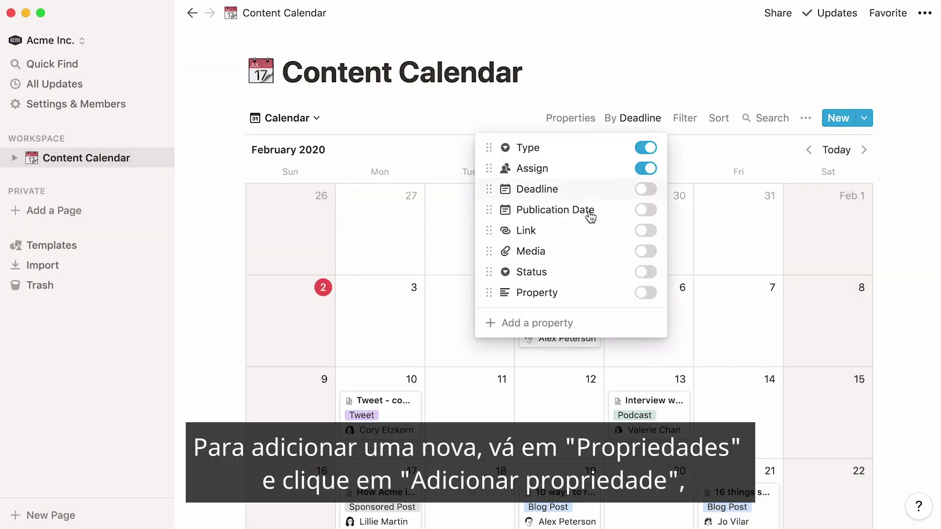
left_click(612, 325)
type("Editor")
left_click(624, 394)
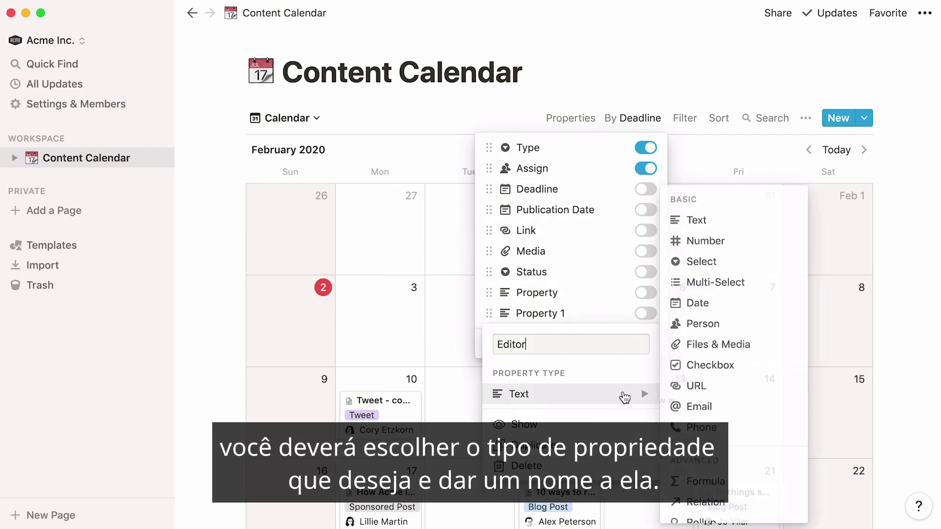
left_click(736, 319)
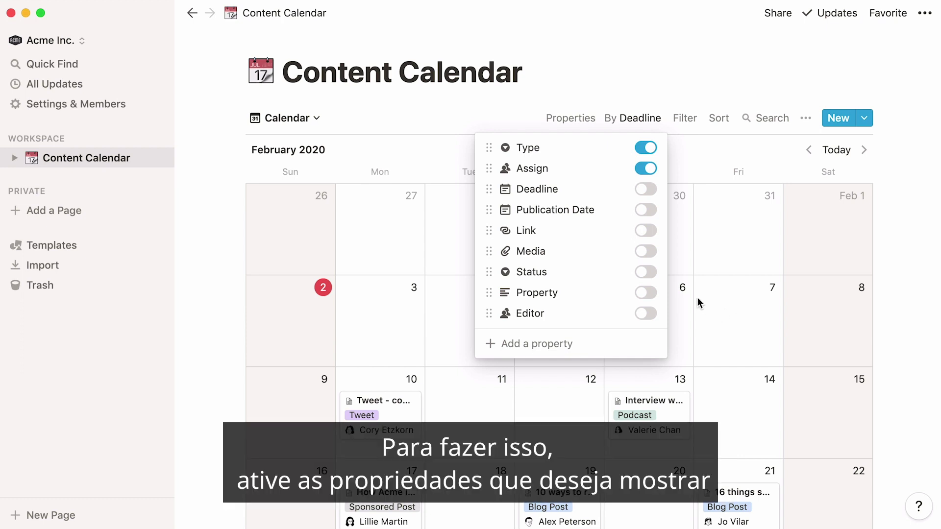
Step: Set the calendar cards to show Type and Status, with assignees hidden
left_click(654, 277)
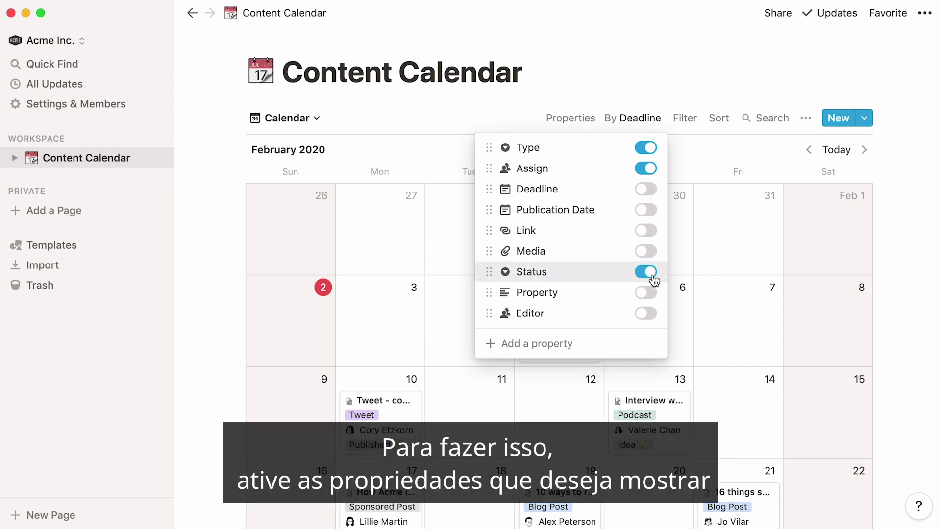
left_click(653, 152)
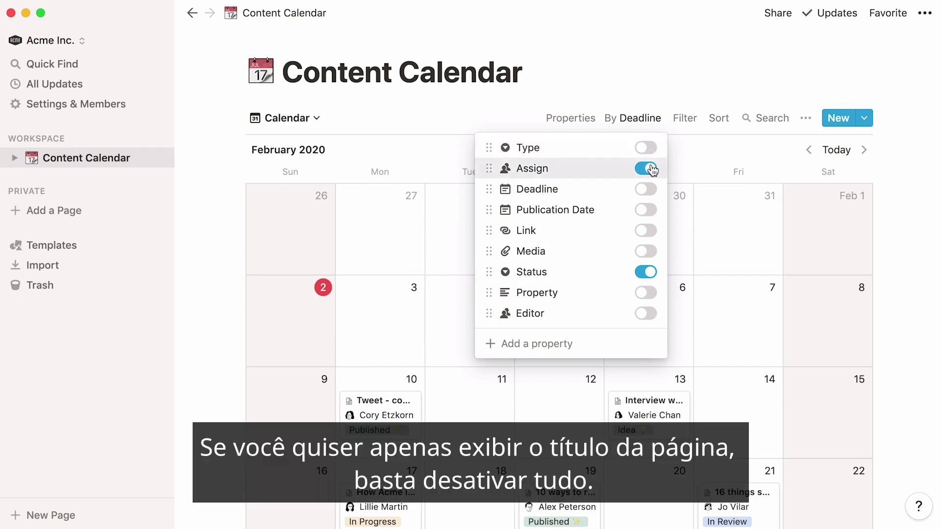
left_click(651, 169)
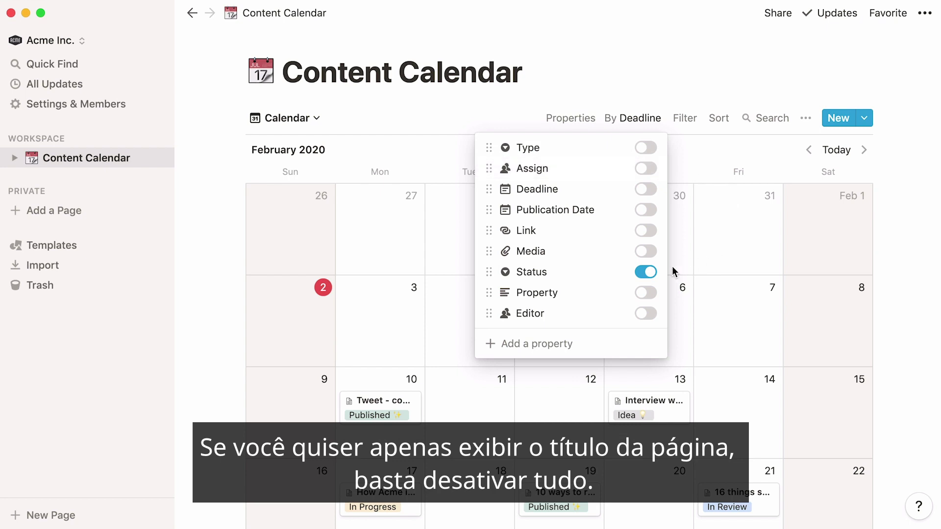
left_click(650, 272)
left_click(651, 272)
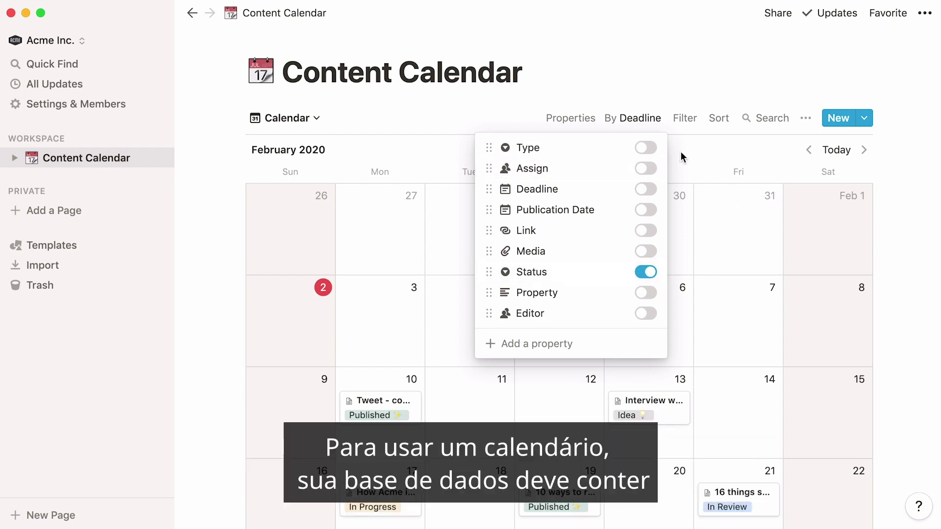
left_click(654, 151)
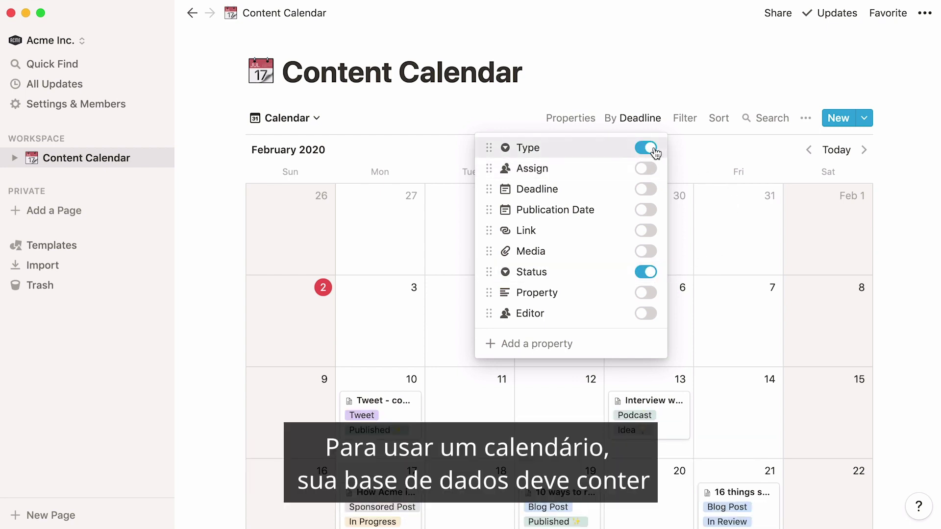
left_click(590, 186)
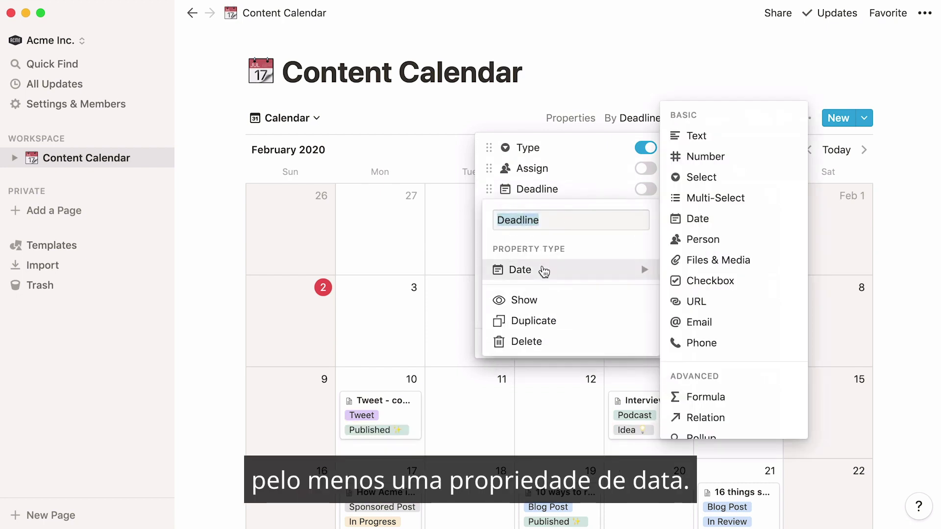
left_click(599, 189)
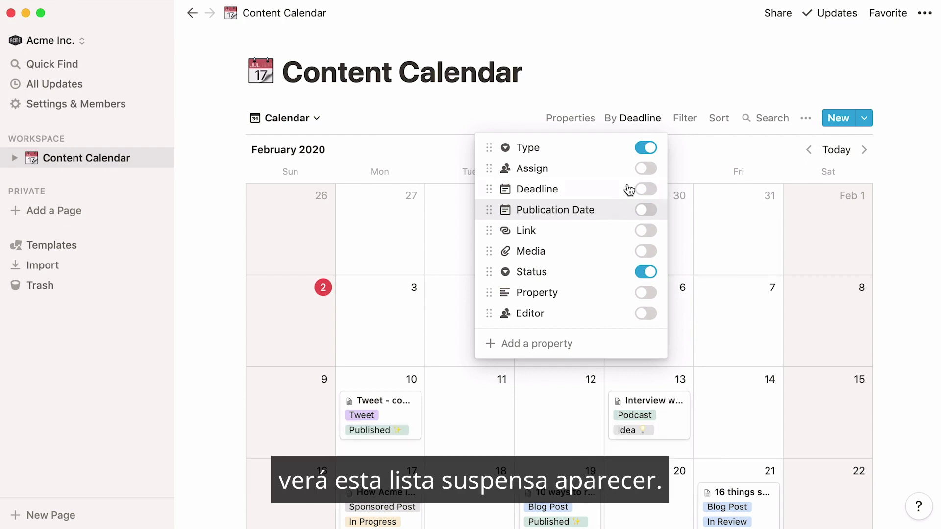
left_click(659, 118)
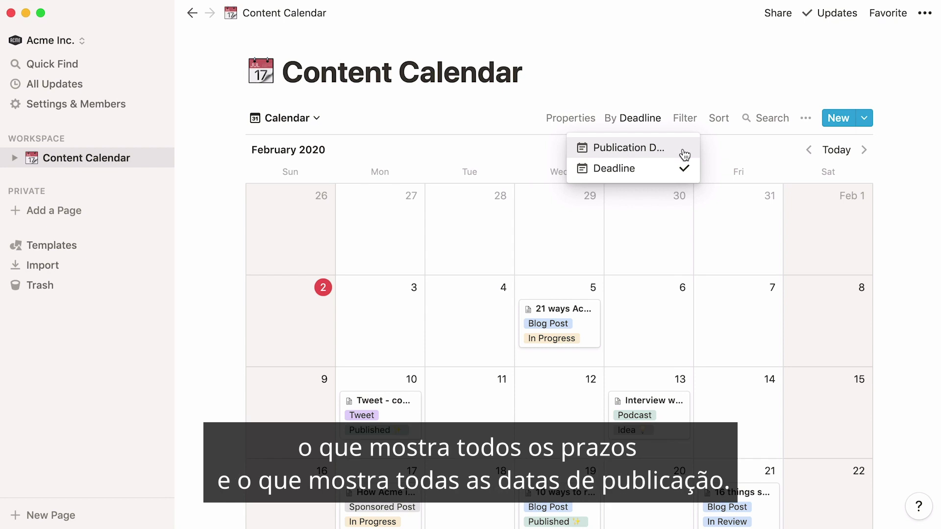
left_click(685, 155)
scroll(684, 153, "down", 4)
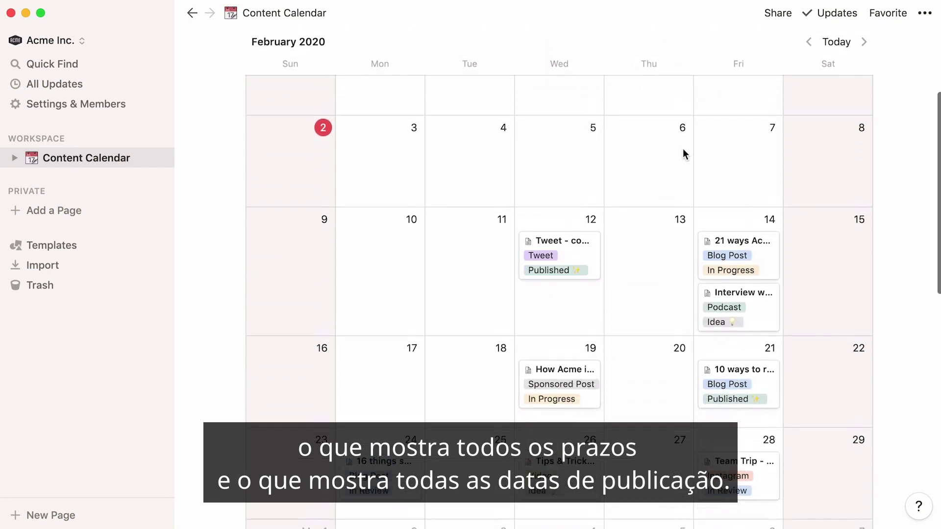
scroll(683, 154, "up", 5)
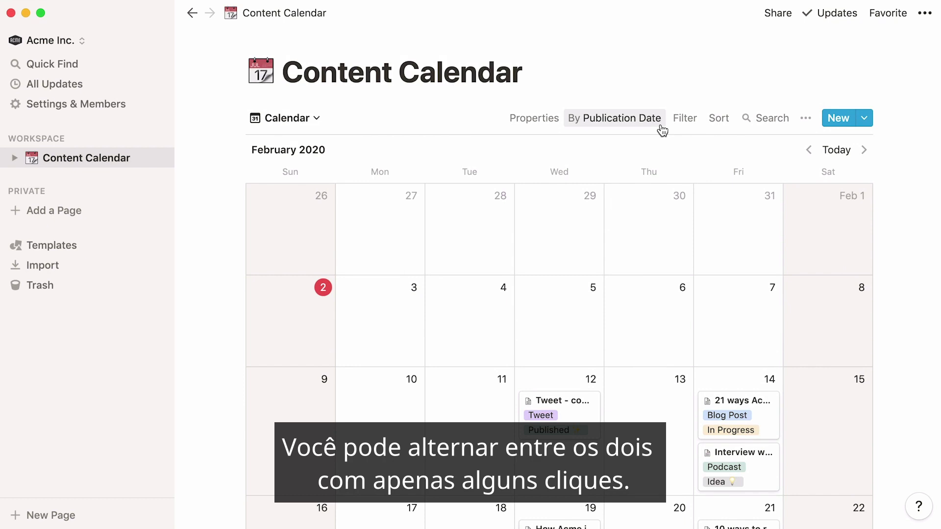
left_click(661, 129)
left_click(664, 167)
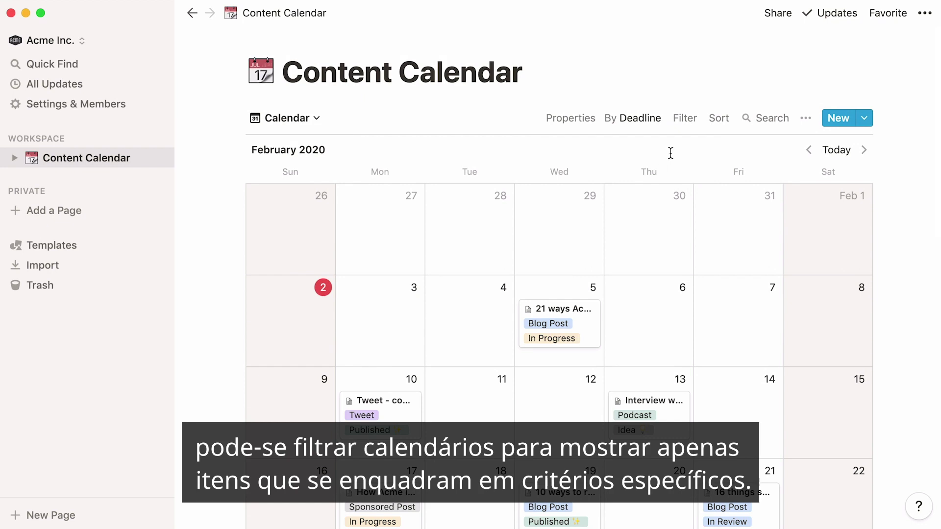
Step: Add an Assign filter that limits the calendar to one searched-for team member's posts
left_click(689, 127)
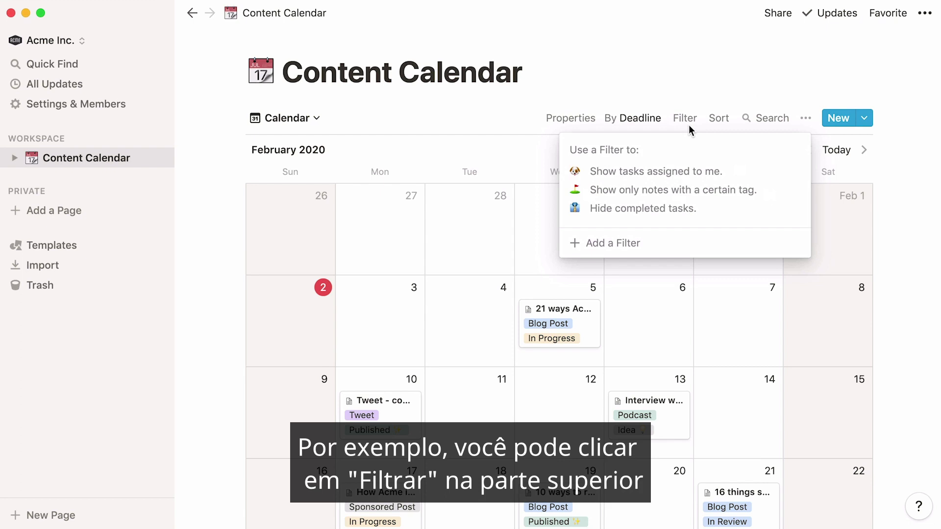
left_click(662, 248)
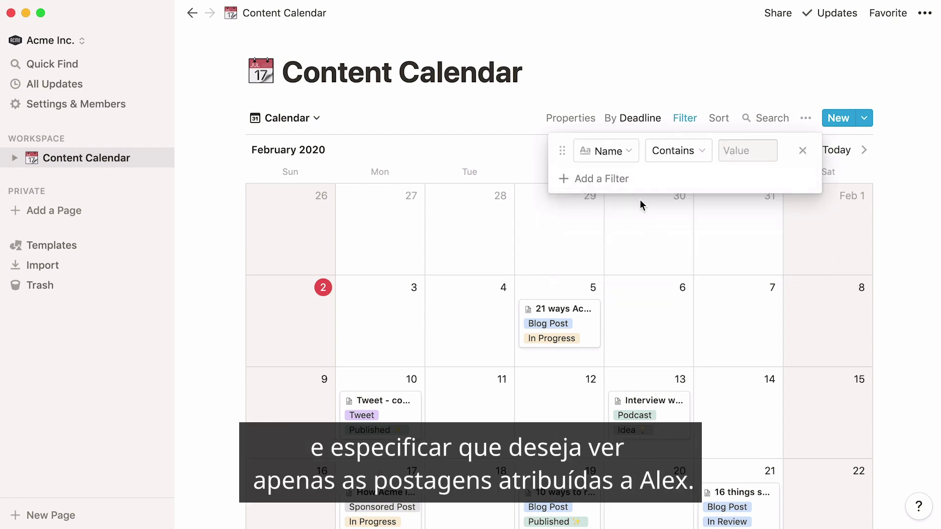
left_click(611, 151)
left_click(631, 239)
left_click(715, 157)
type("alex")
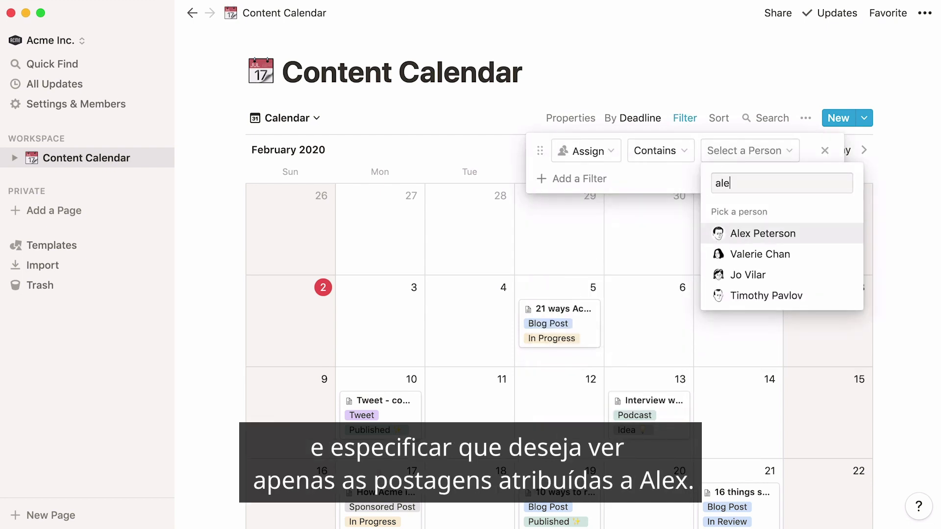
left_click(805, 231)
left_click(804, 228)
scroll(804, 228, "down", 5)
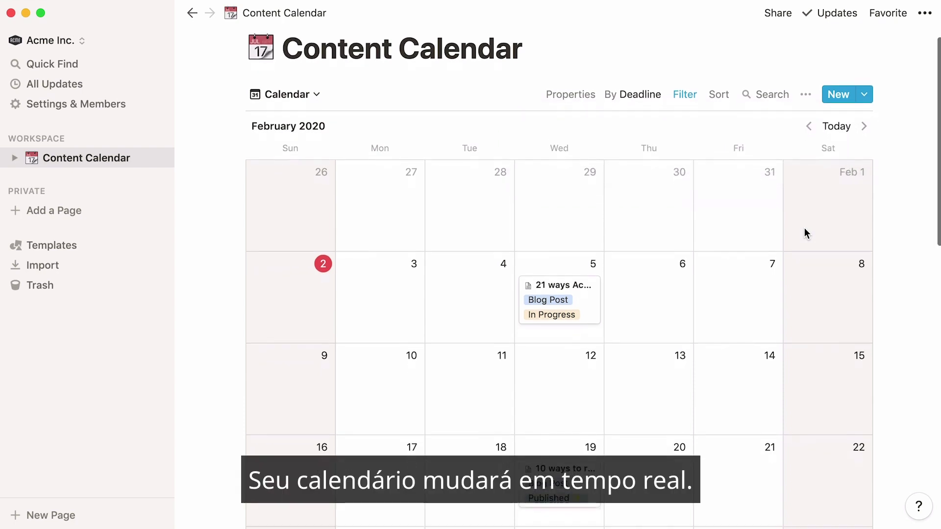
scroll(804, 228, "down", 2)
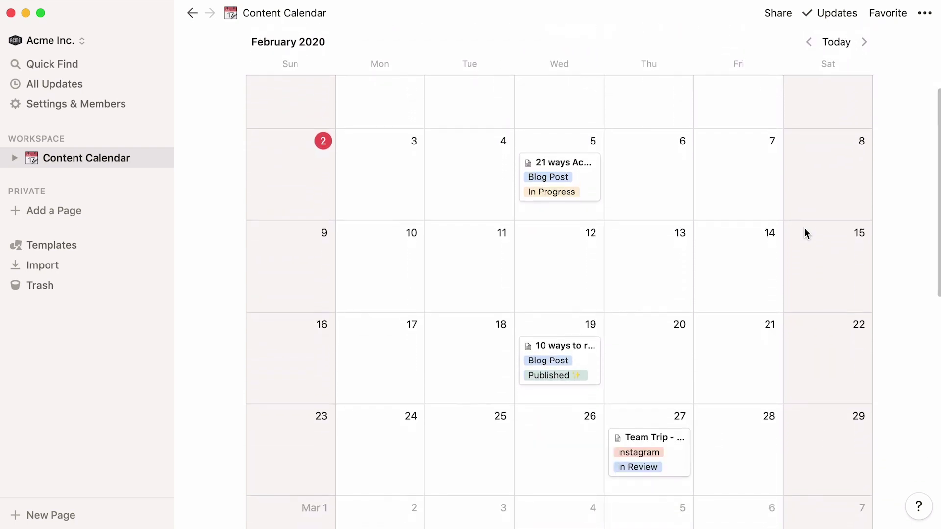
scroll(805, 228, "up", 7)
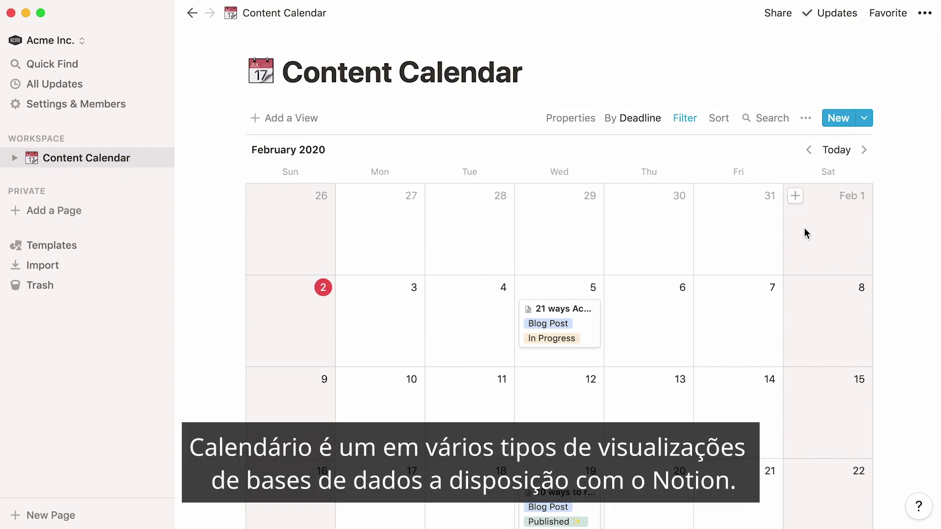
Step: Create a Board view named 'By Status' that groups items into status columns
left_click(320, 126)
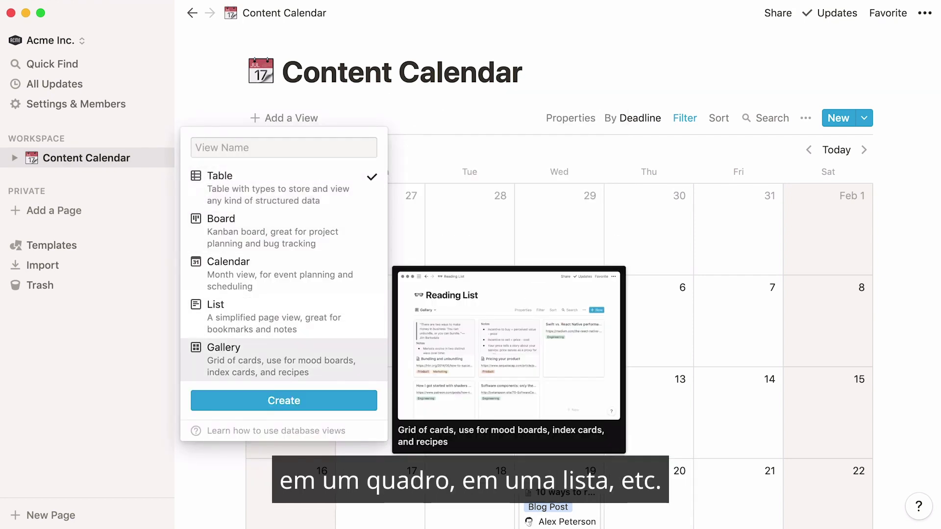
key("Escape")
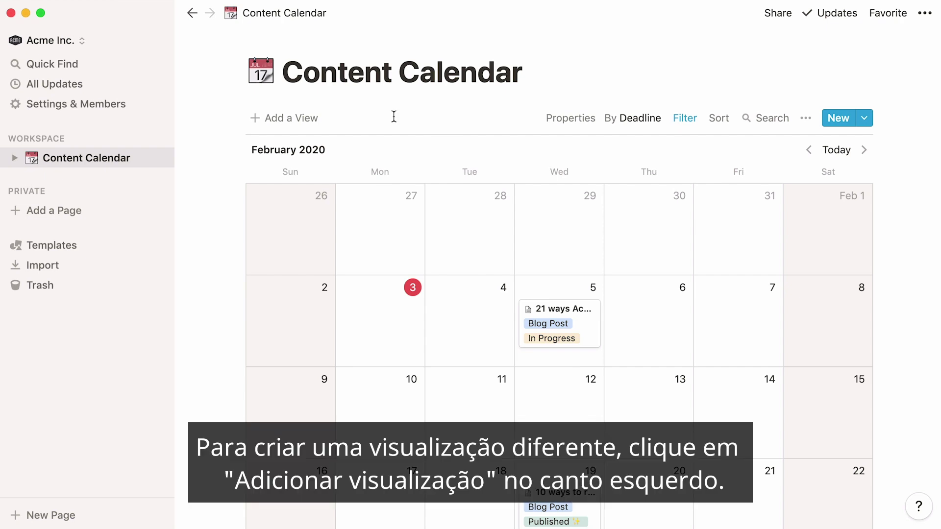
left_click(312, 124)
left_click(357, 238)
type("By Status")
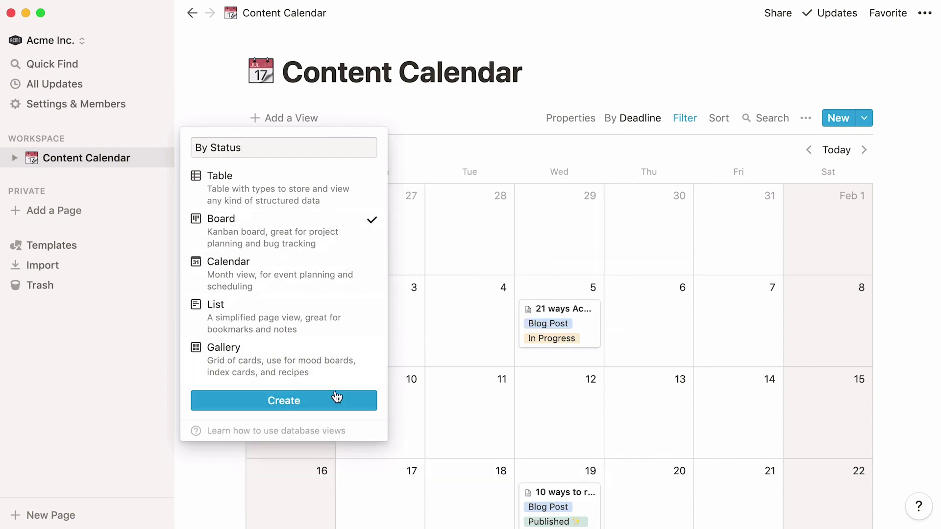
left_click(337, 397)
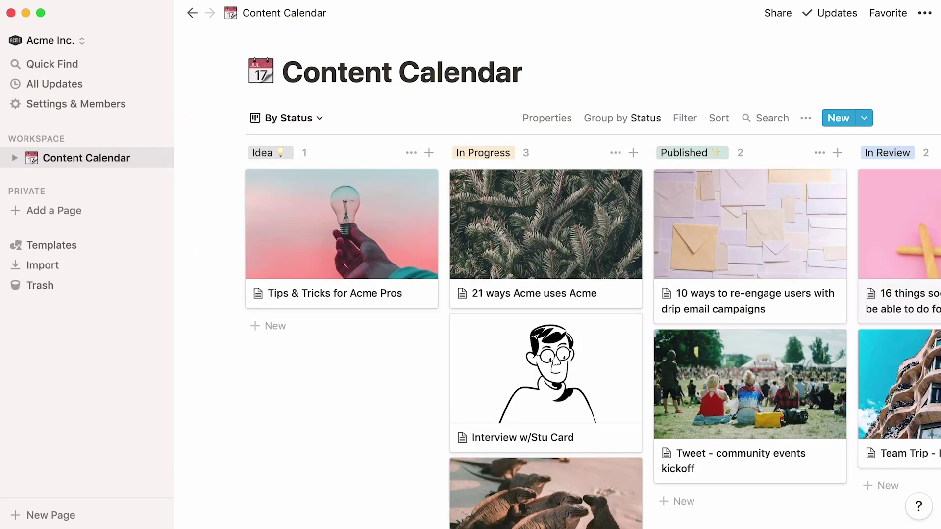
left_click(319, 119)
Step: Create a new calendar view named 'In Progress'
left_click(316, 206)
type("In Progress")
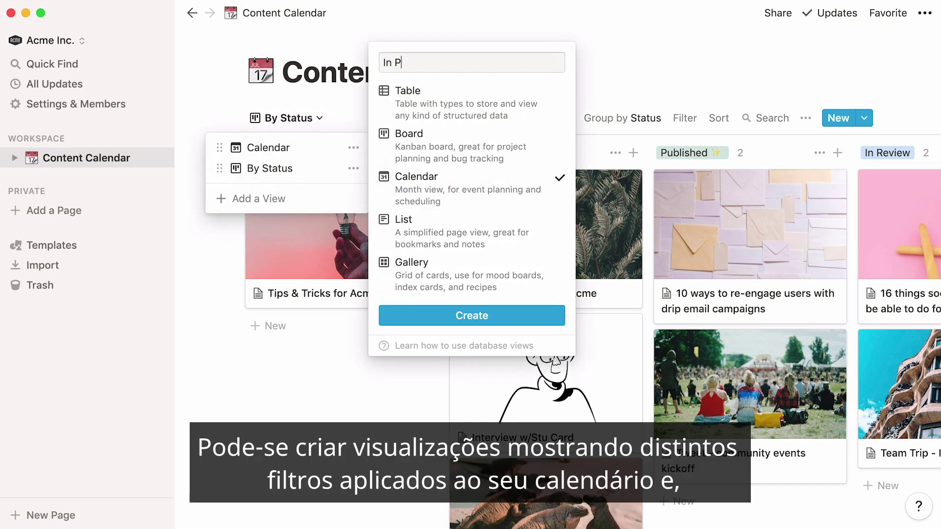
left_click(392, 315)
Step: Filter the 'In Progress' view to items whose Status is In Progress
left_click(684, 119)
left_click(663, 249)
left_click(627, 152)
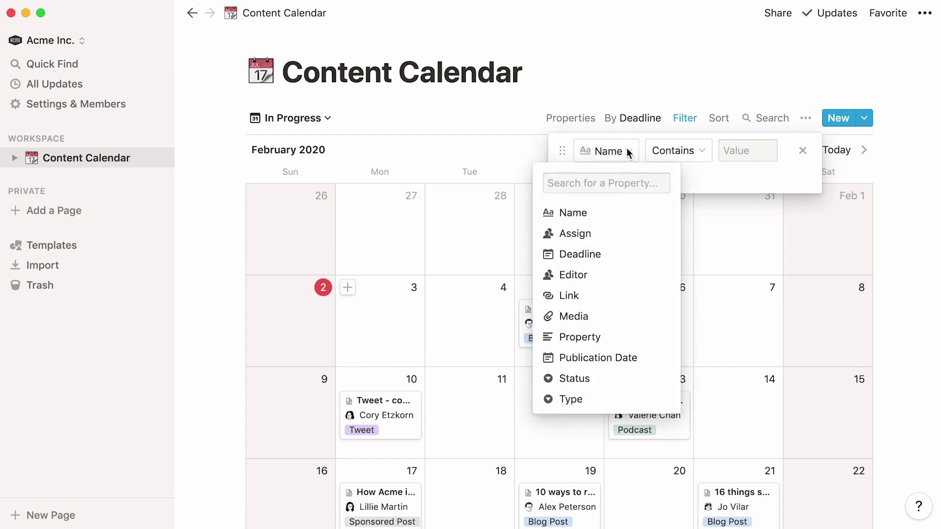
left_click(663, 383)
left_click(762, 156)
left_click(787, 254)
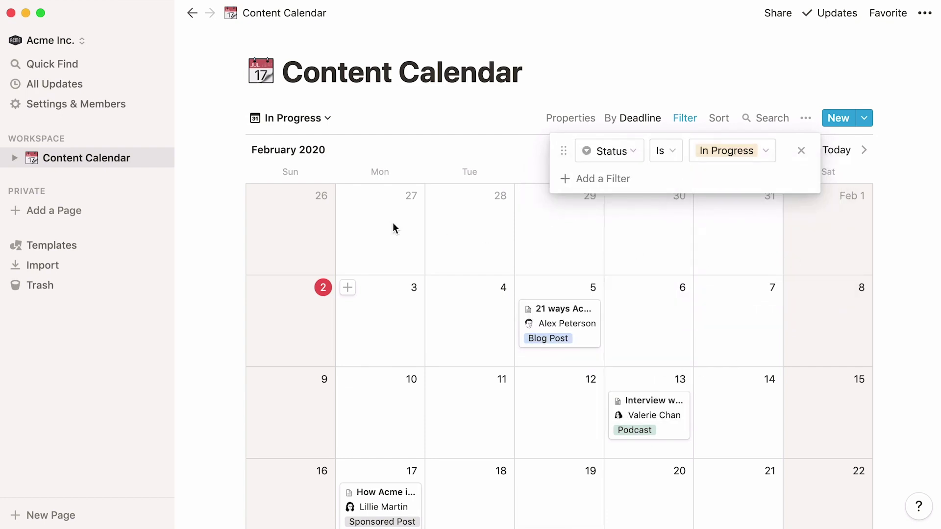
left_click(328, 119)
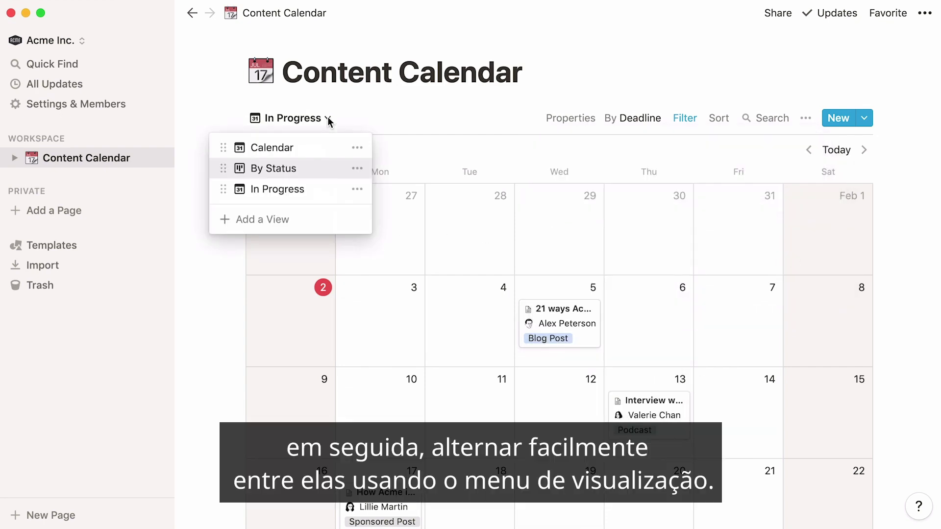
Step: Switch back to the original Calendar view and scroll through the February 2020 posts
left_click(322, 154)
scroll(204, 230, "down", 3)
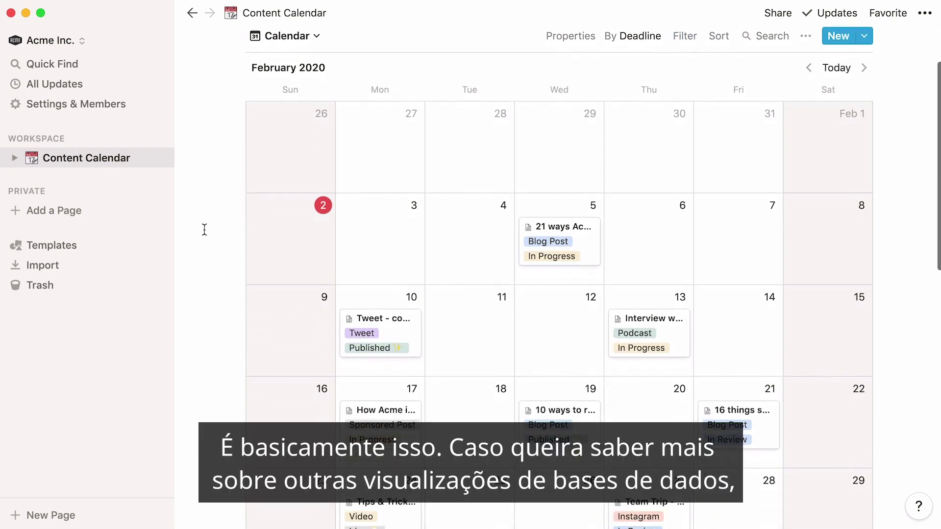
scroll(205, 229, "down", 1)
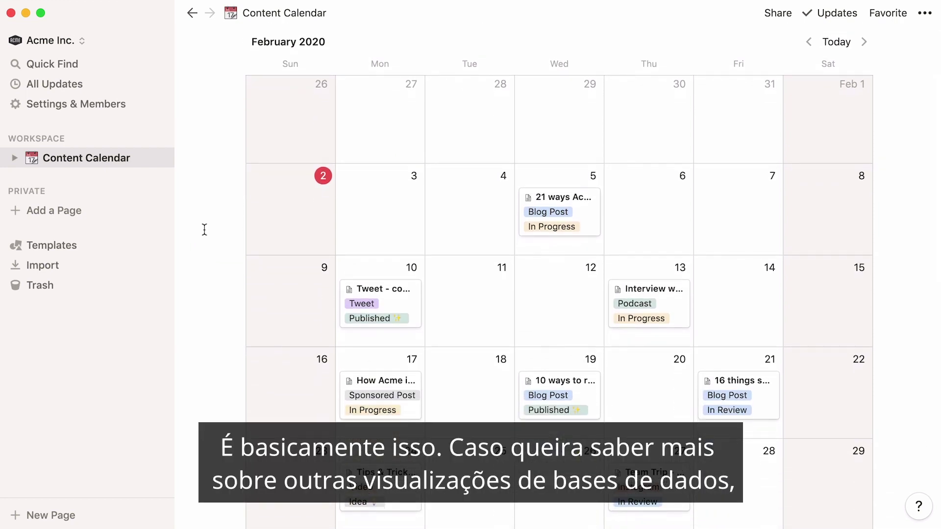